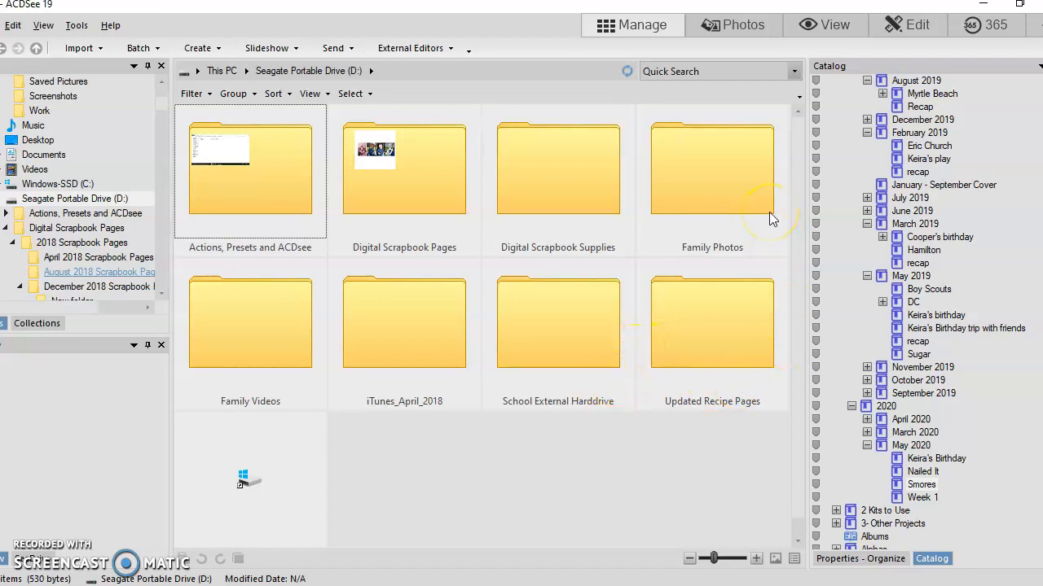
# Step: Open the May 2020 folder inside Family Photos > 2020 on the Seagate Portable Drive
pyautogui.doubleClick(708, 186)
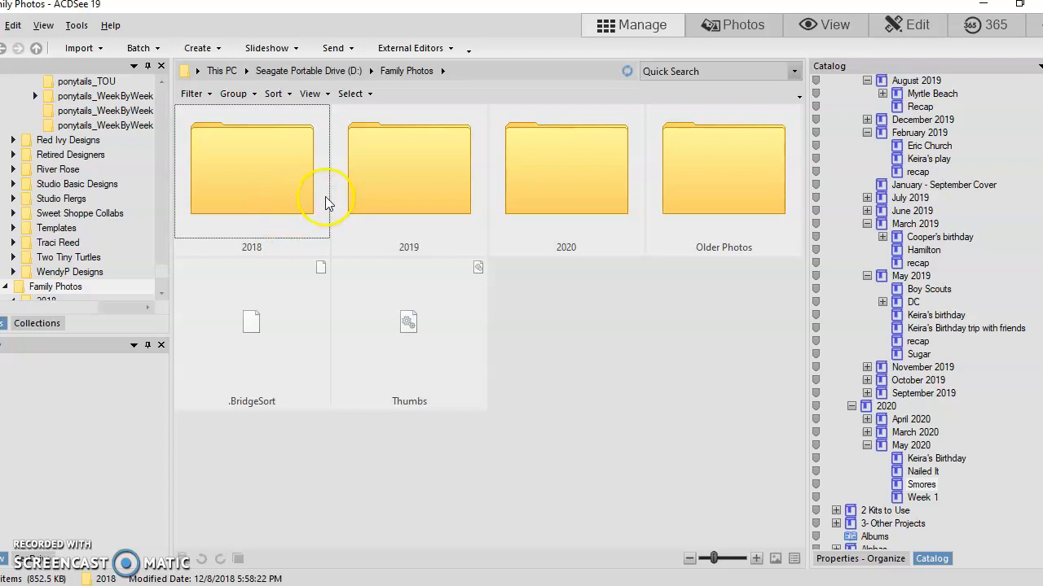
pyautogui.doubleClick(567, 176)
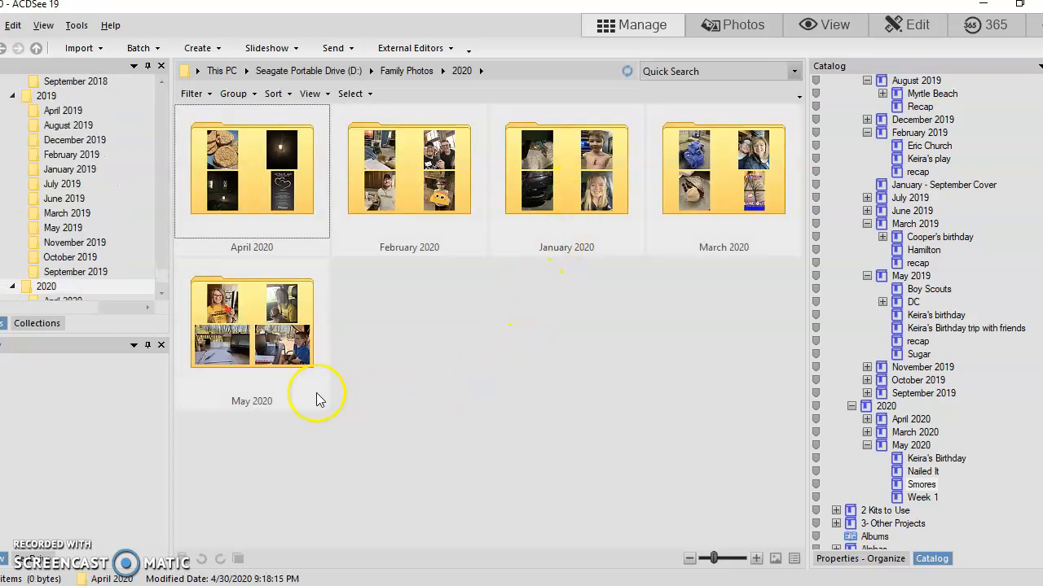
pyautogui.doubleClick(273, 362)
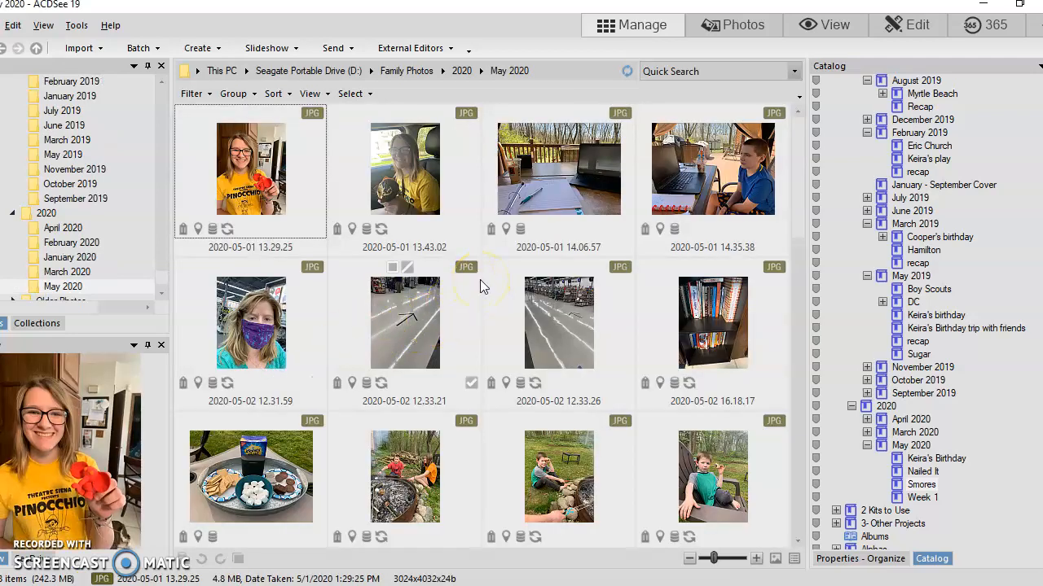
pyautogui.scroll(-10, 480, 285)
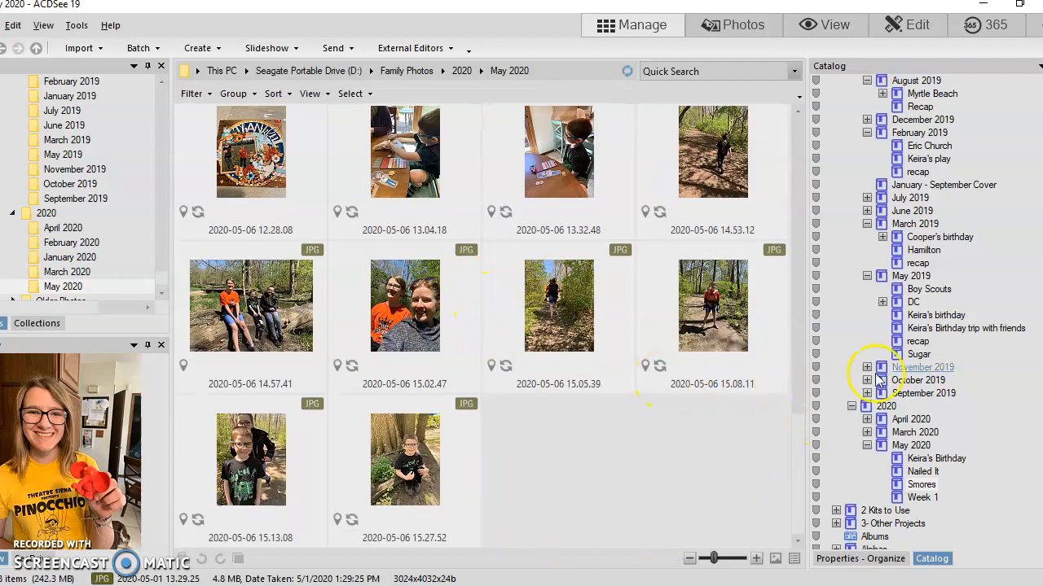
# Step: Create a sub-category named Hike within the May 2020 catalog category
pyautogui.scroll(-5, 855, 367)
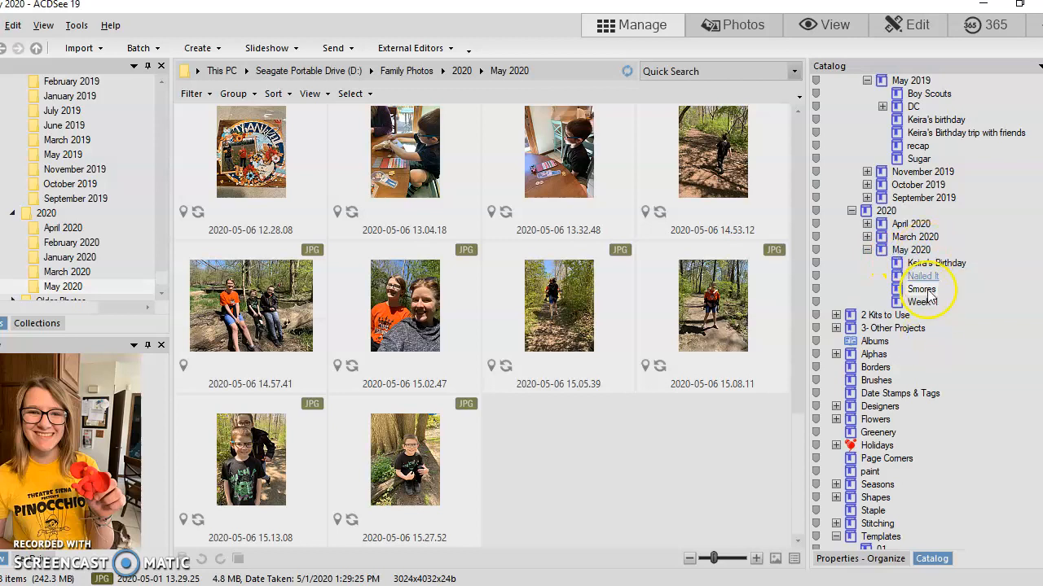
pyautogui.rightClick(910, 251)
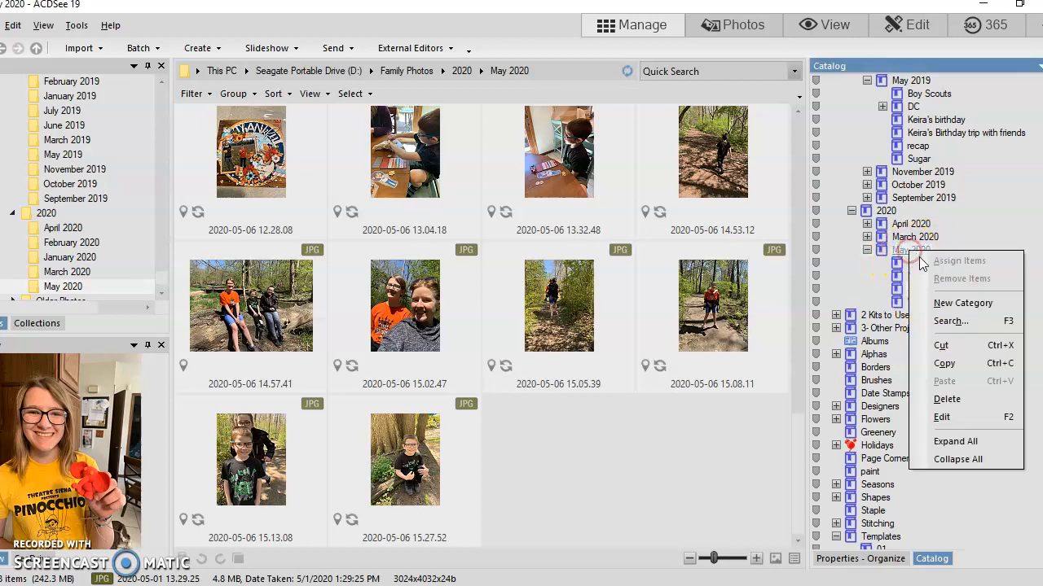
pyautogui.click(949, 304)
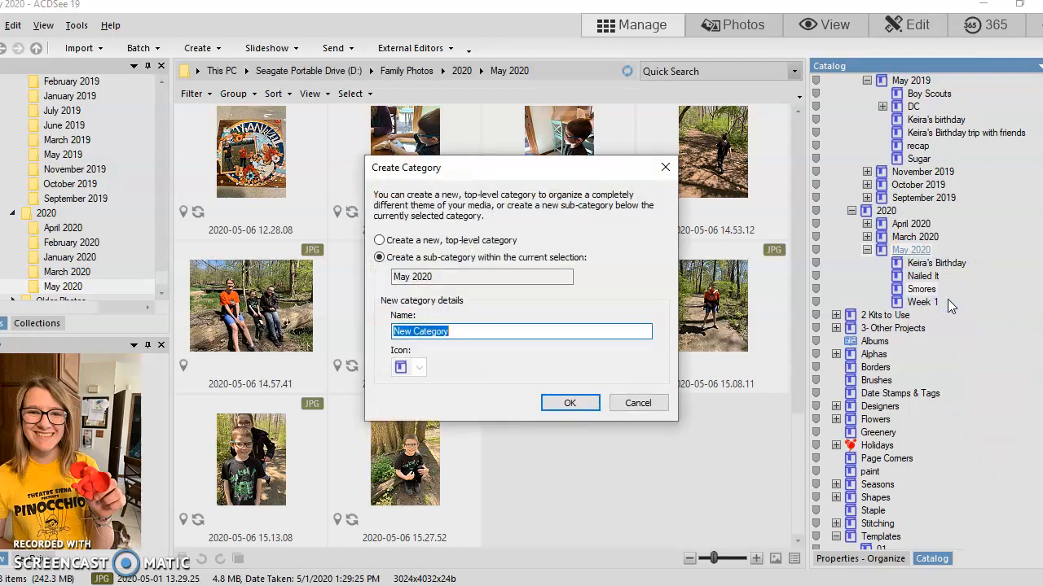
pyautogui.write('Hike')
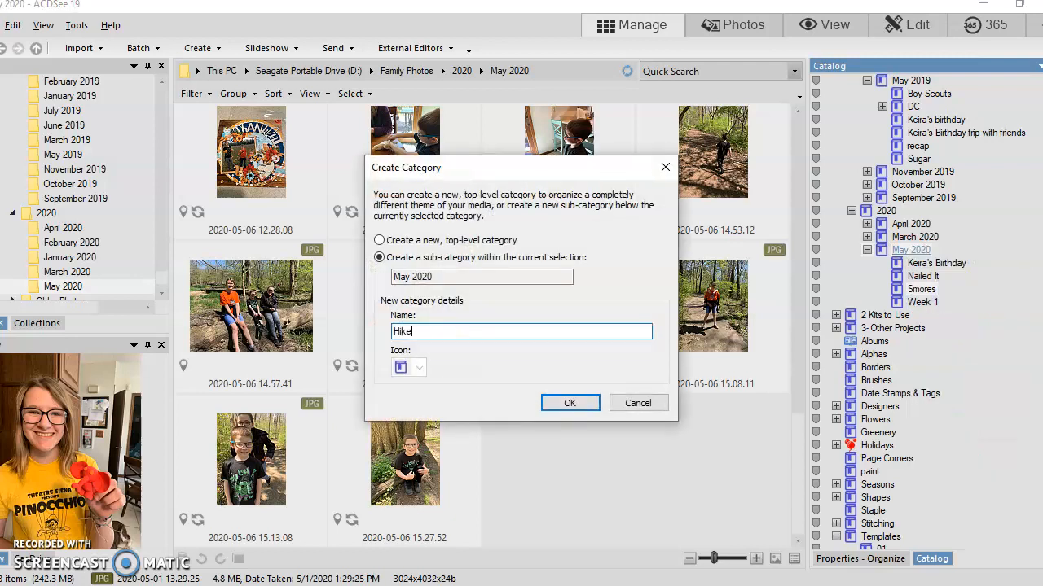
pyautogui.click(593, 403)
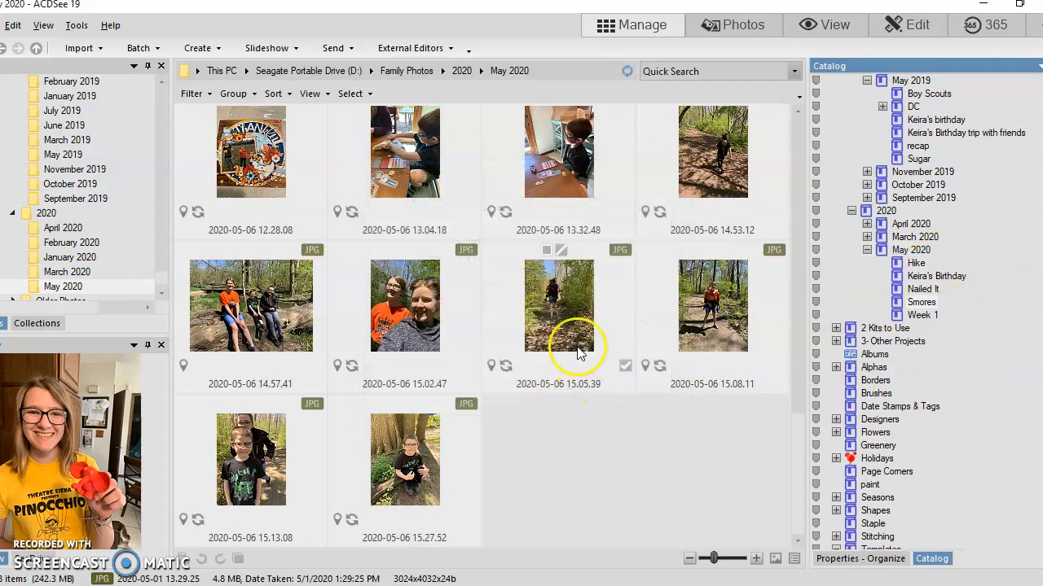
# Step: Assign the hiking photos from 2020-05-06 14.53.12 through 2020-05-06 15.27.52 to the Hike category
pyautogui.click(691, 175)
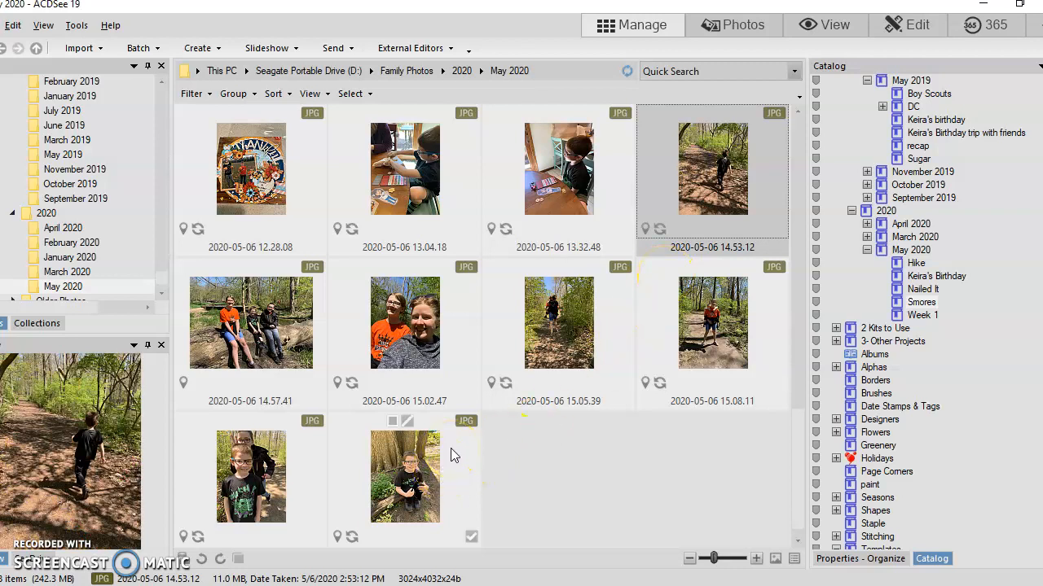
pyautogui.keyDown('shift'); pyautogui.click(412, 471); pyautogui.keyUp('shift')
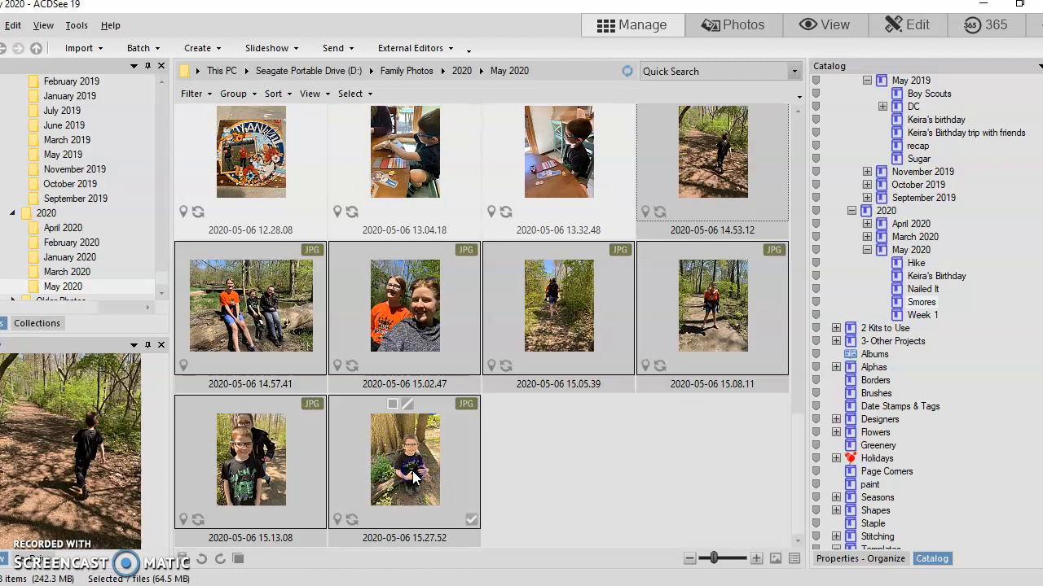
pyautogui.moveTo(698, 174); pyautogui.dragTo(926, 308)
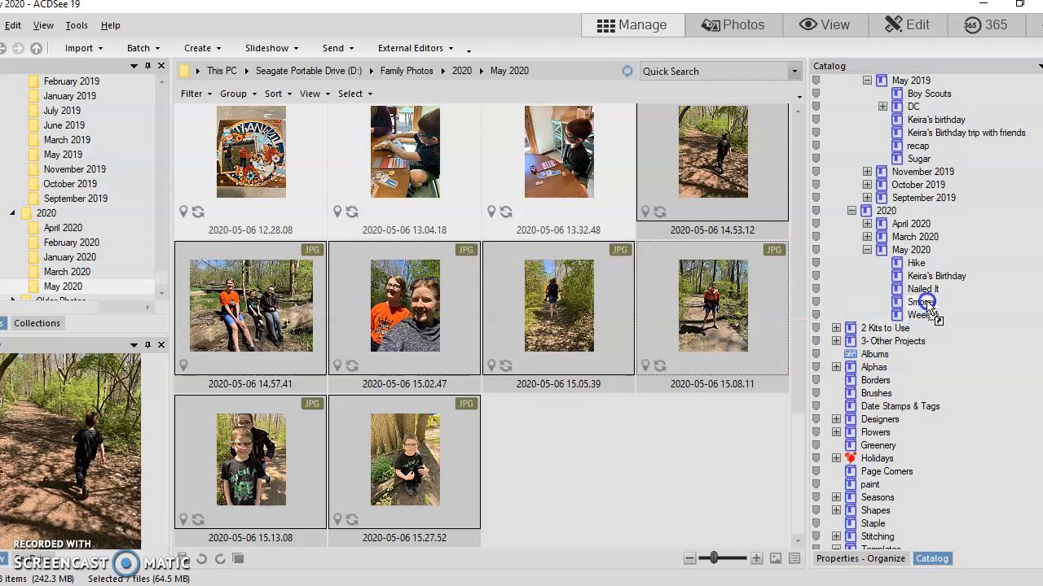
pyautogui.moveTo(928, 304); pyautogui.dragTo(918, 263)
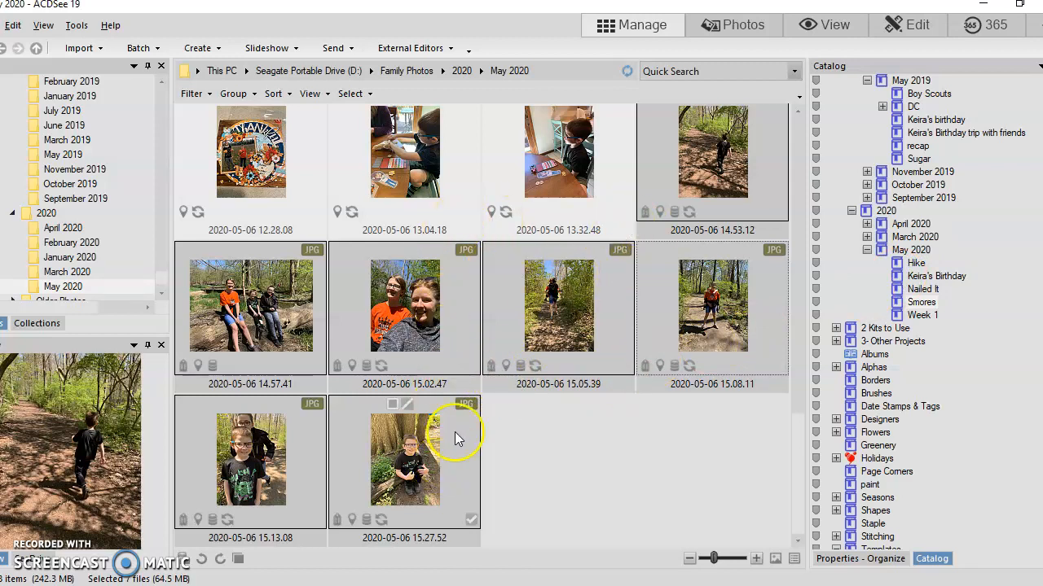
# Step: Assign the photos from 2020-05-06 12.15.03 through 2020-05-06 13.32.48 to the Week 1 category under May 2020
pyautogui.scroll(1, 551, 310)
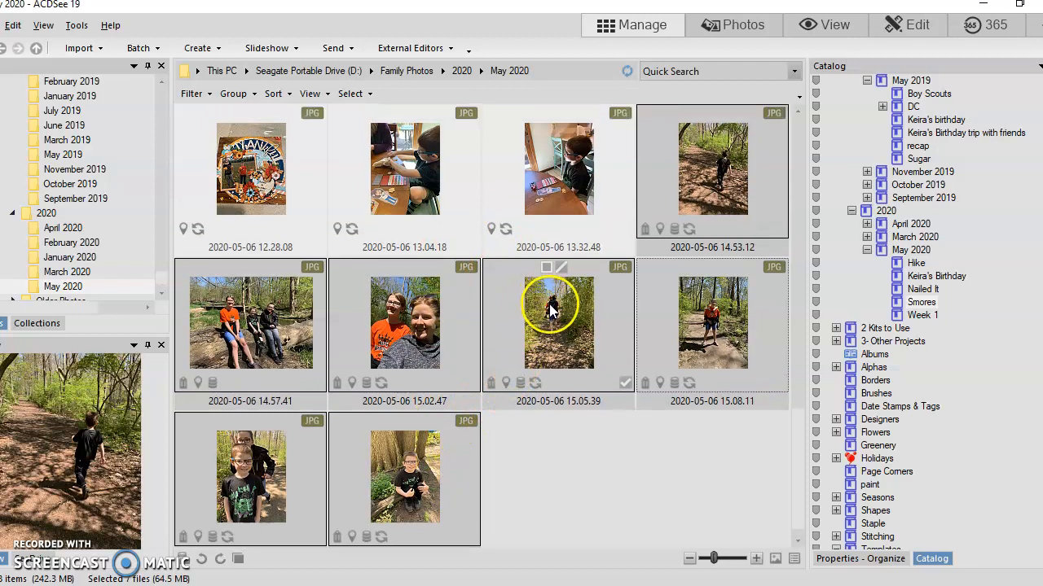
pyautogui.click(568, 216)
pyautogui.scroll(1, 567, 232)
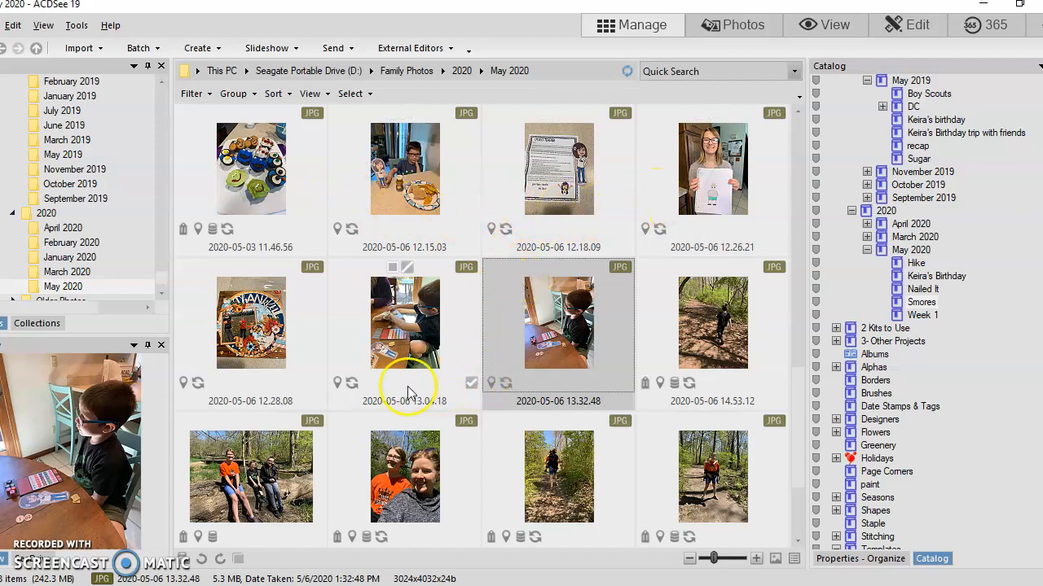
pyautogui.keyDown('shift'); pyautogui.click(420, 211); pyautogui.keyUp('shift')
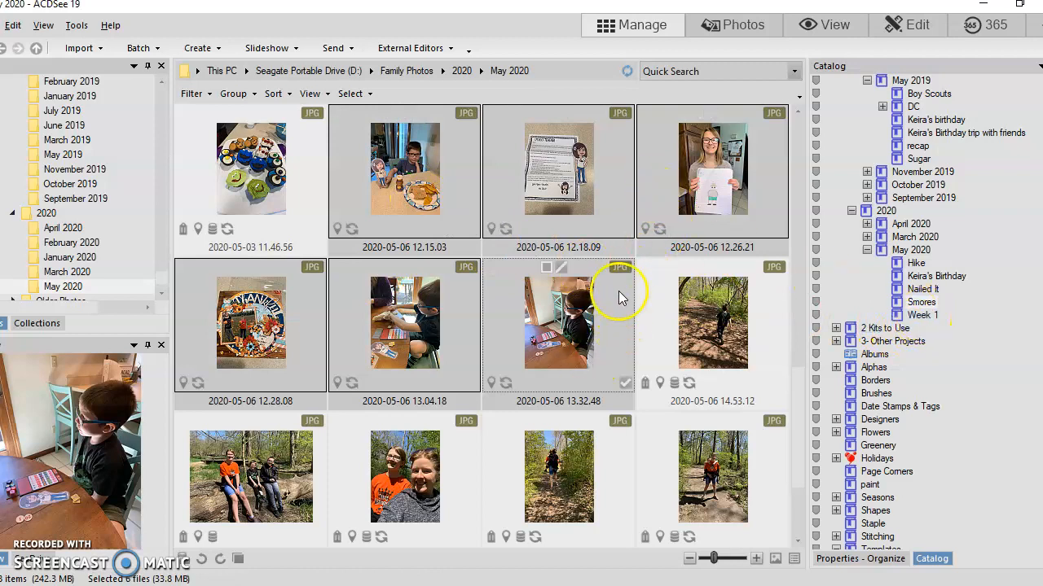
pyautogui.moveTo(712, 191); pyautogui.dragTo(911, 320)
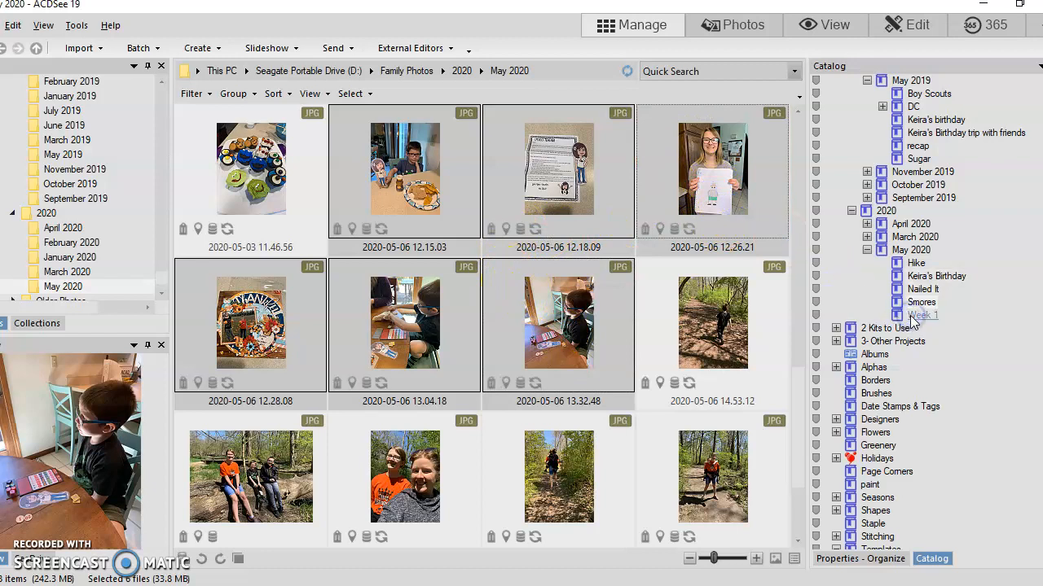
# Step: Look over the earlier May 2020 photos for category assignments and display the photos in the Hike category
pyautogui.scroll(3, 606, 304)
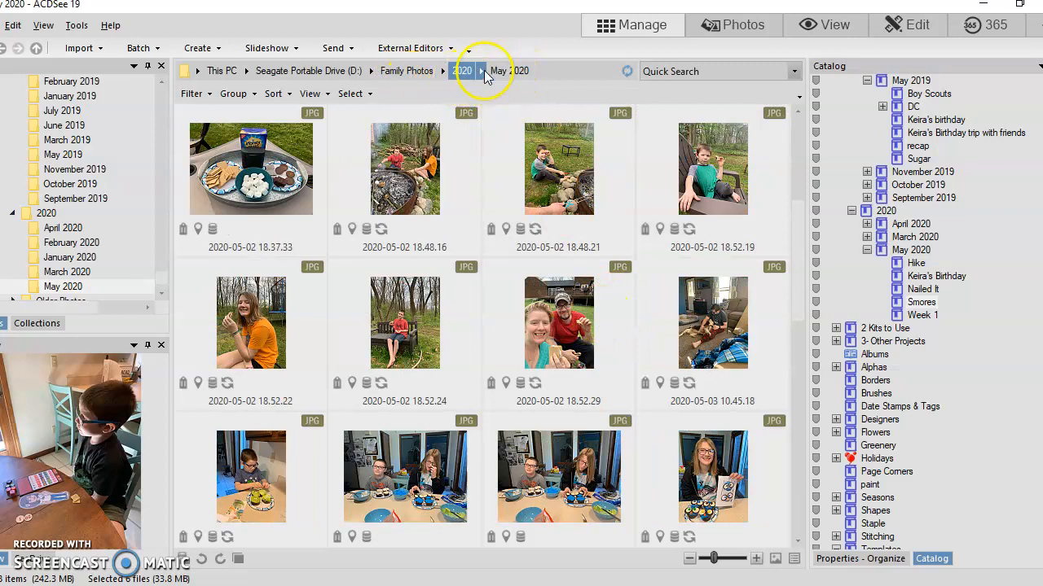
pyautogui.scroll(-6, 478, 376)
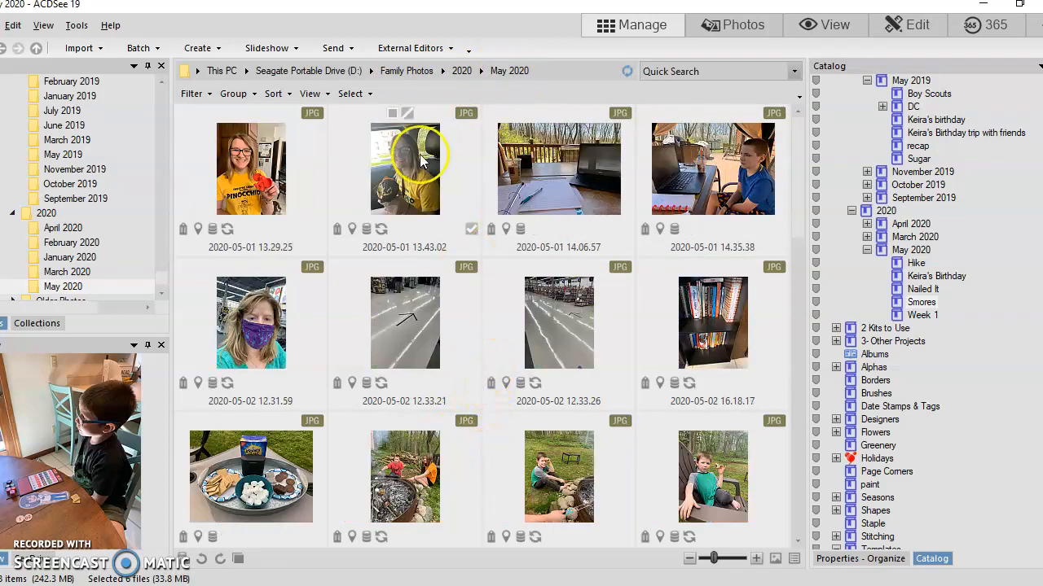
pyautogui.scroll(6, 474, 358)
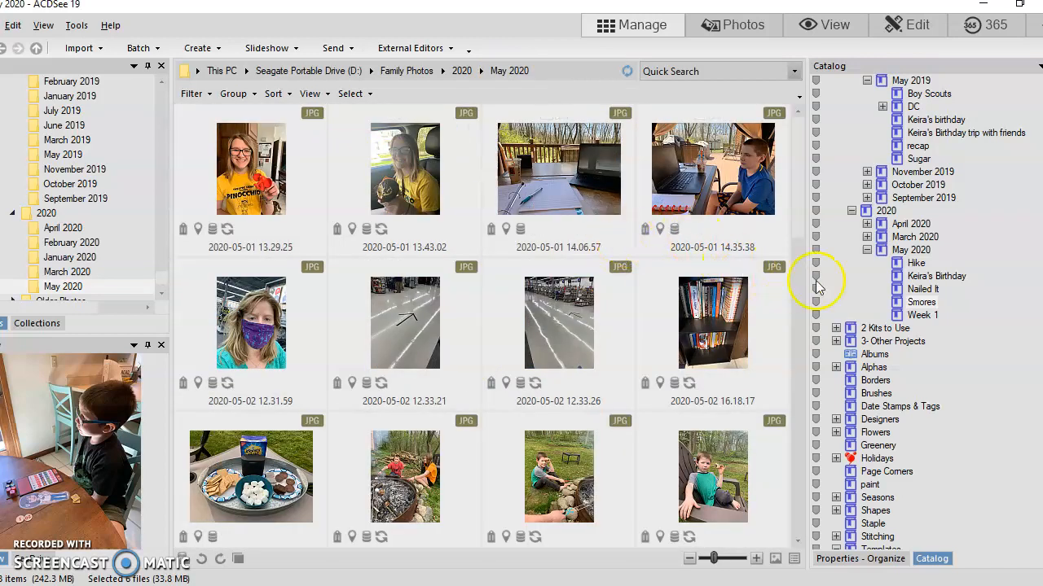
pyautogui.click(915, 265)
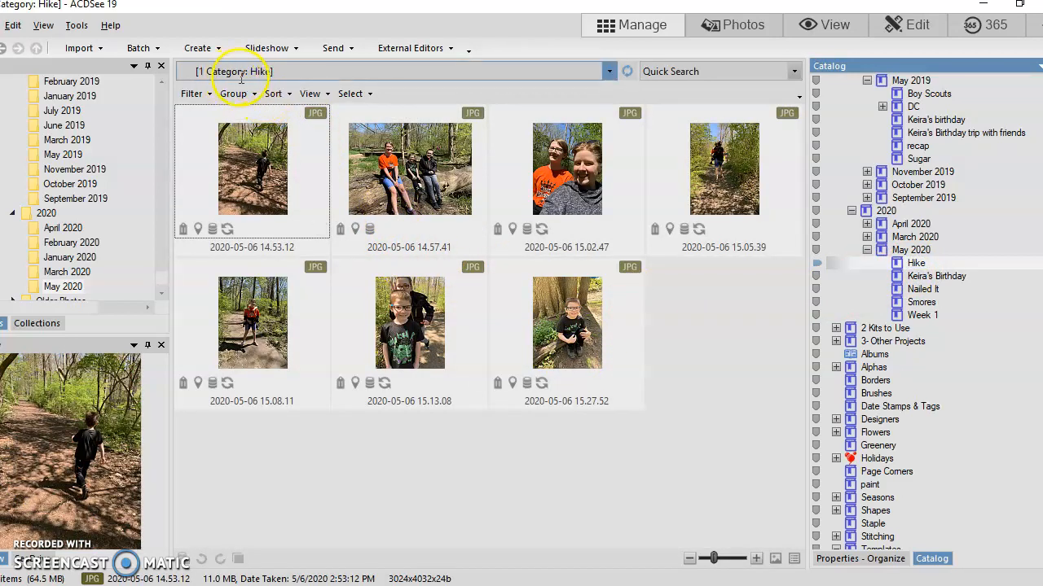
# Step: Go from photo 2020-05-06 15.27.52 in the Hike category to its original file in the source folder
pyautogui.click(580, 341)
pyautogui.click(575, 335)
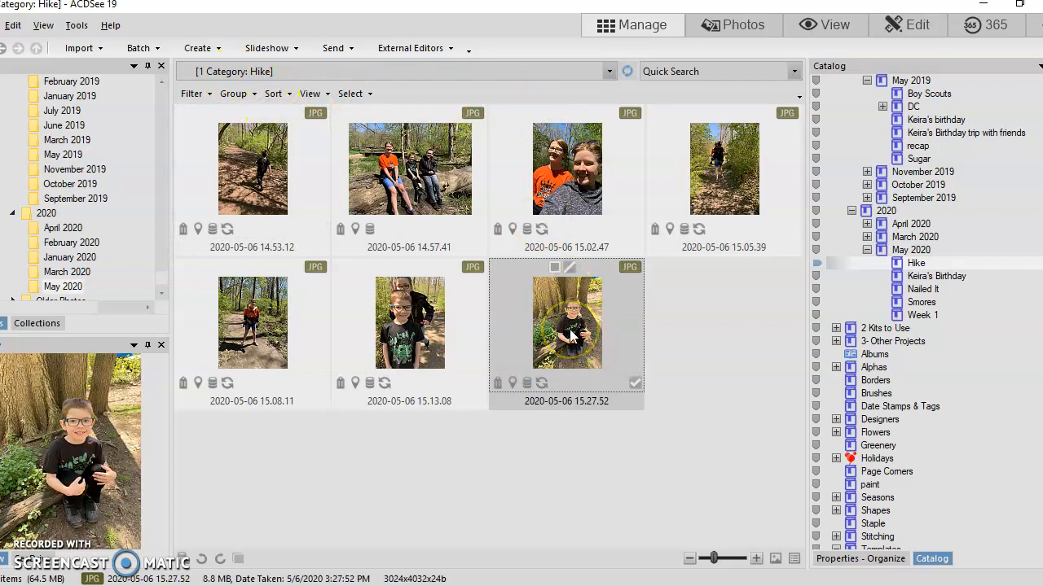
pyautogui.click(588, 334)
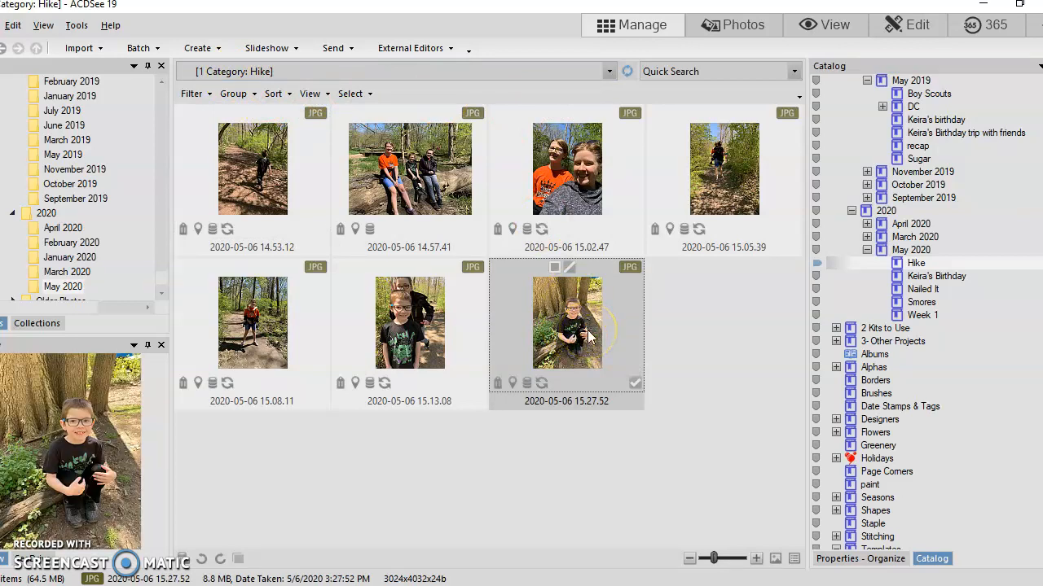
pyautogui.rightClick(581, 334)
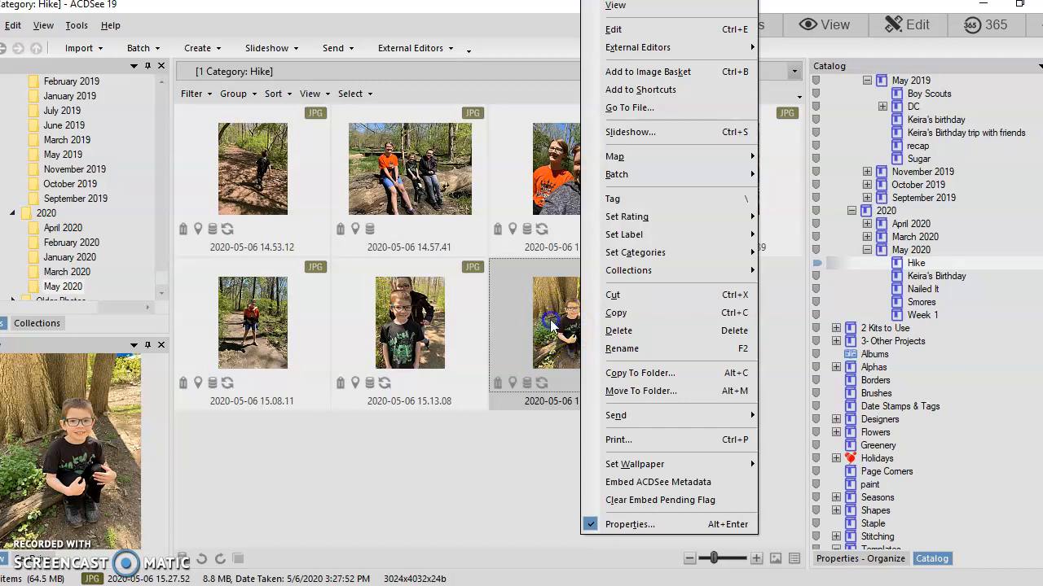
pyautogui.press('Escape')
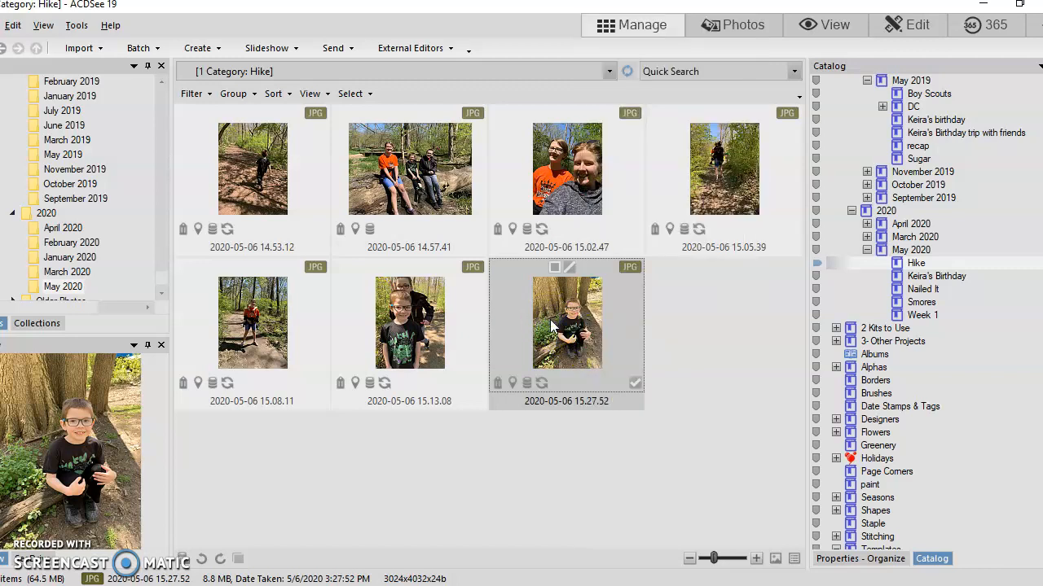
pyautogui.rightClick(550, 319)
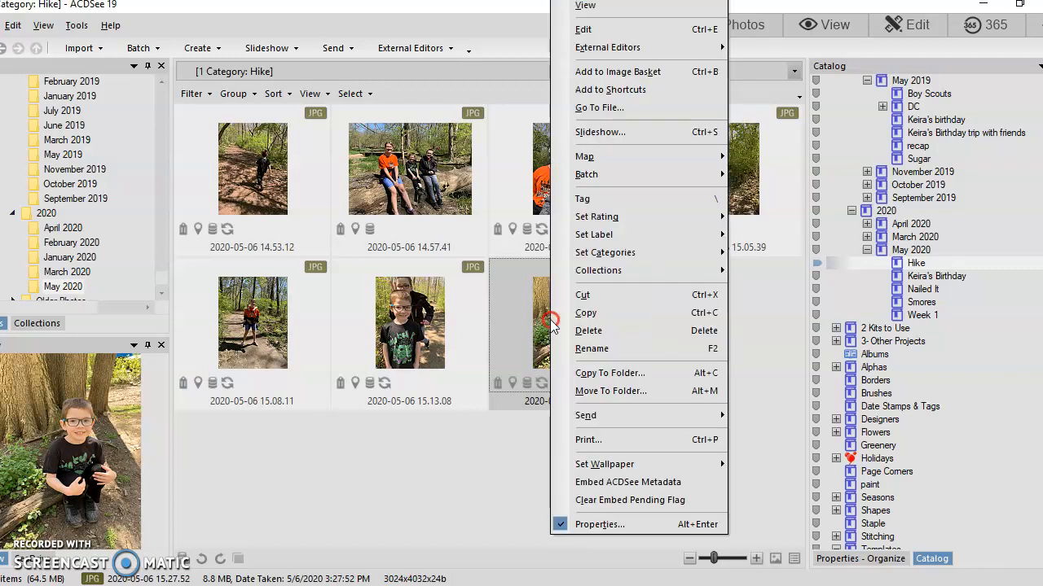
pyautogui.click(607, 111)
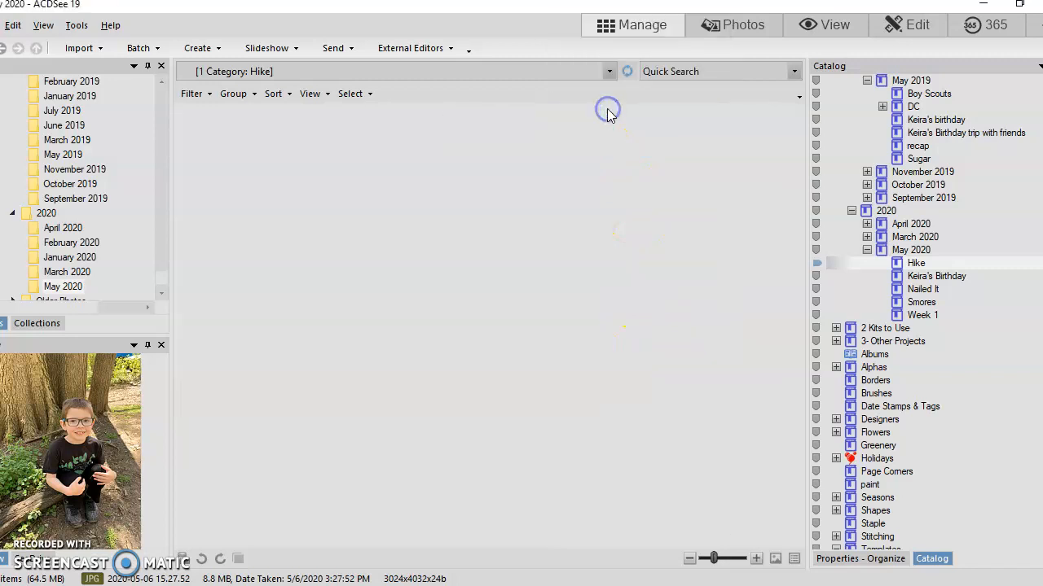
pyautogui.scroll(5, 611, 350)
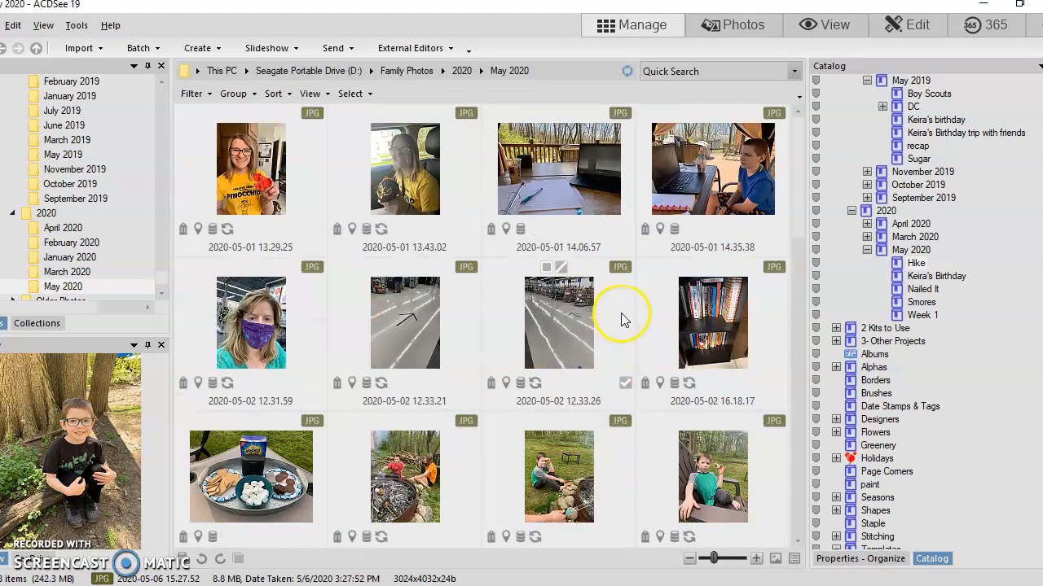
pyautogui.scroll(-5, 531, 326)
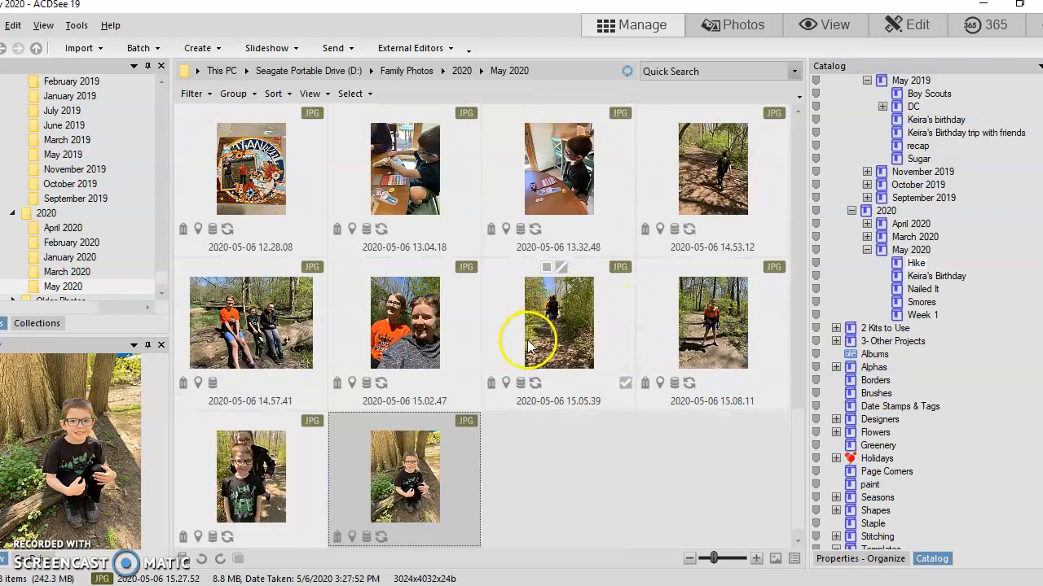
pyautogui.scroll(5, 513, 337)
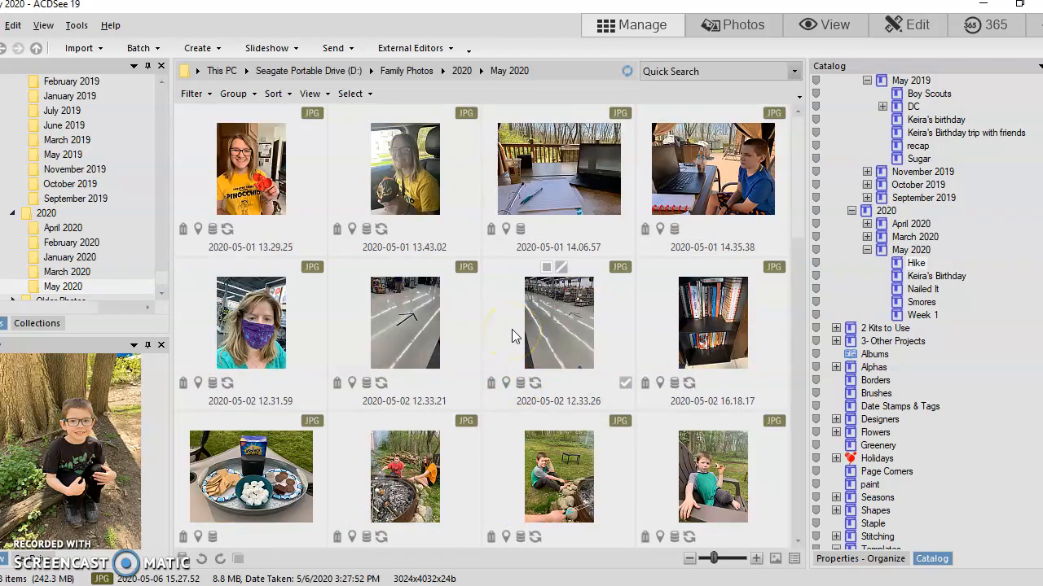
pyautogui.scroll(-5, 590, 362)
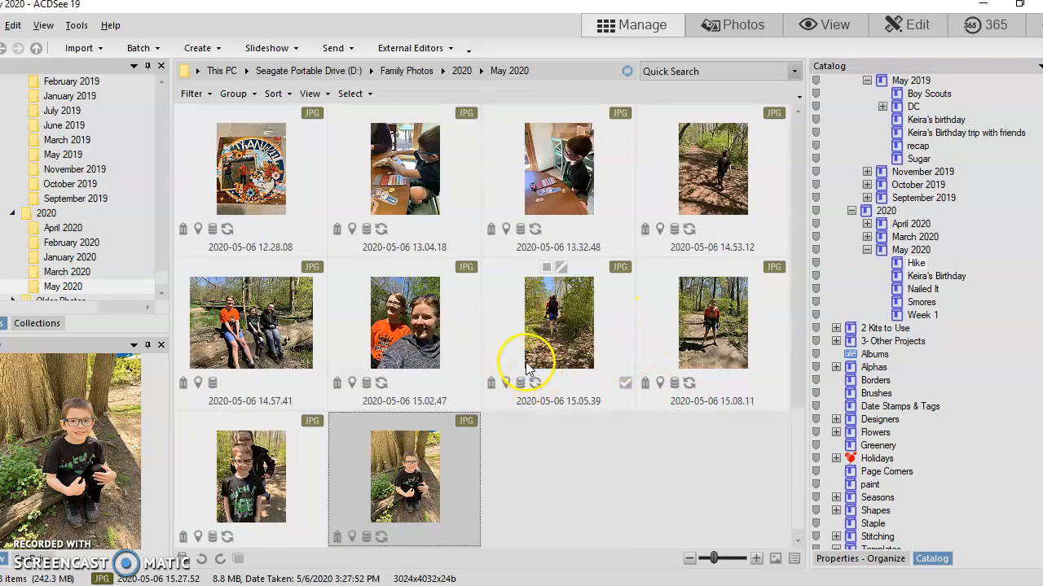
# Step: Expand the Designers category in the catalog and display the kit previews assigned to Jady Day
pyautogui.scroll(-5, 1003, 453)
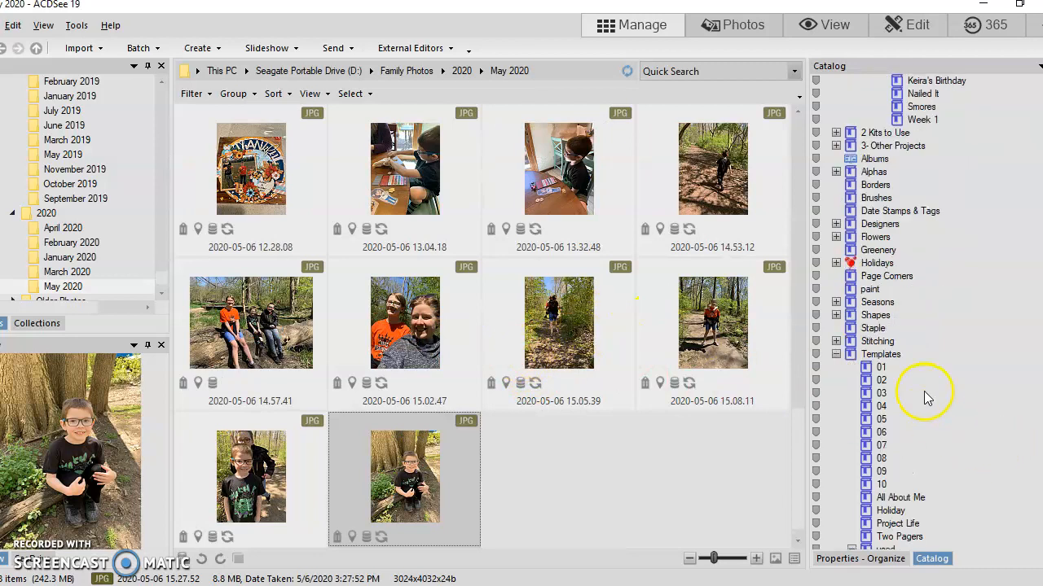
pyautogui.scroll(-6, 926, 403)
pyautogui.scroll(7, 911, 342)
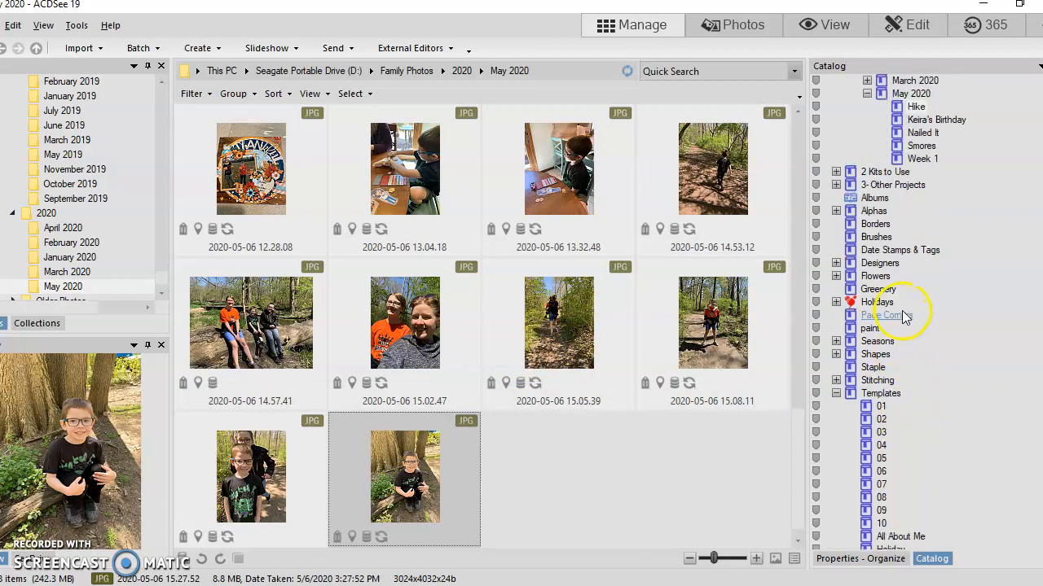
pyautogui.click(835, 263)
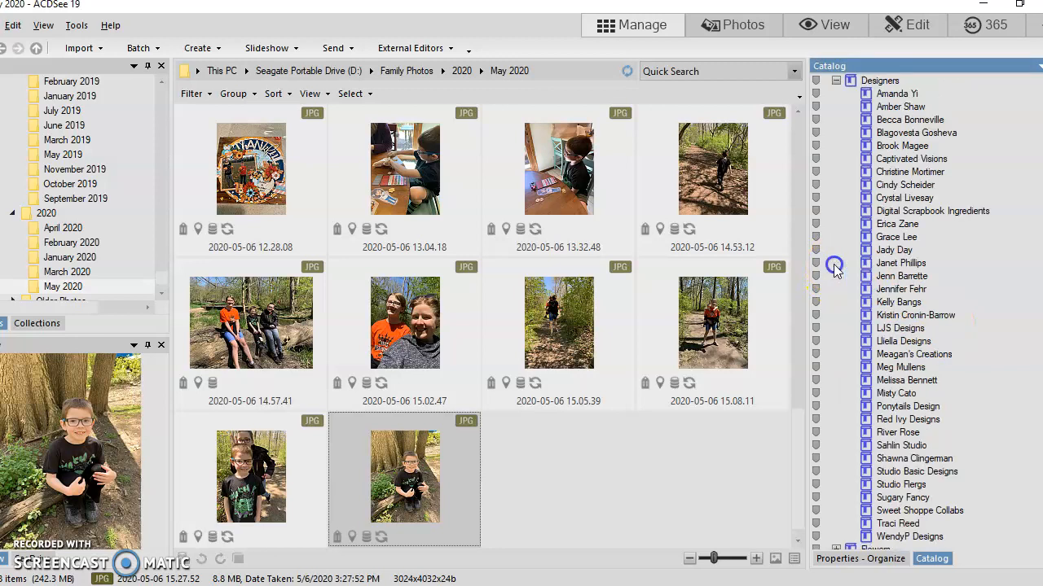
pyautogui.click(894, 250)
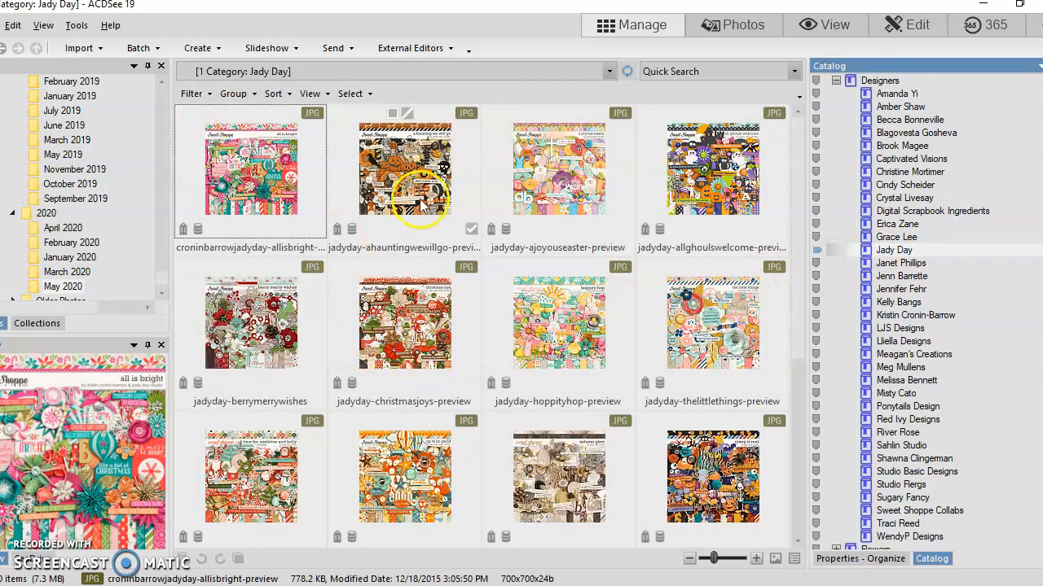
# Step: Browse the Jady Day kit previews and preview the hoppityhop, reed-ayr-educations and afarmhousechristmas kits
pyautogui.scroll(-1, 619, 220)
pyautogui.click(559, 201)
pyautogui.scroll(-1, 562, 212)
pyautogui.scroll(2, 562, 245)
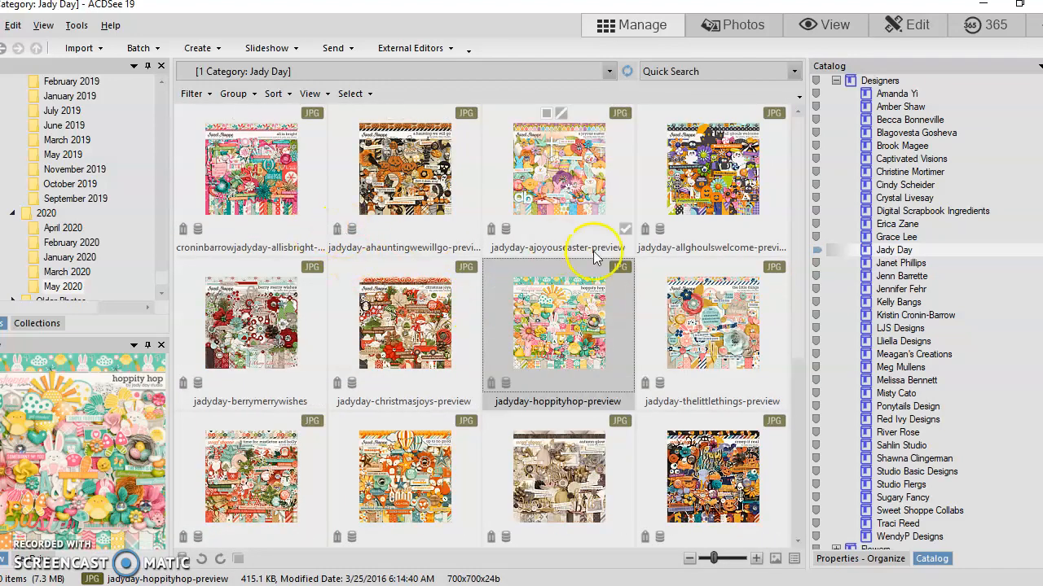
pyautogui.scroll(-2, 601, 259)
pyautogui.click(580, 312)
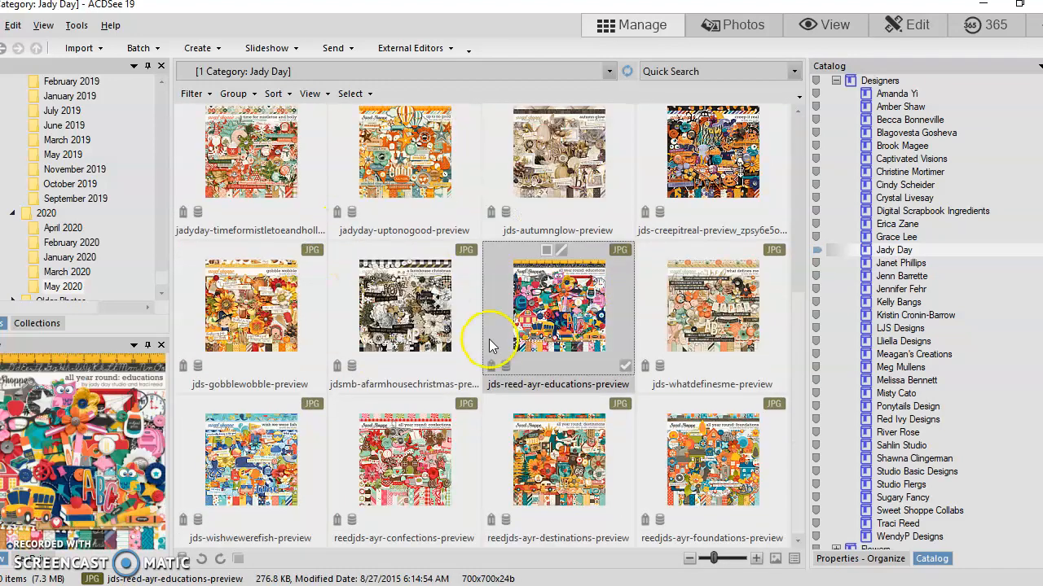
pyautogui.click(345, 328)
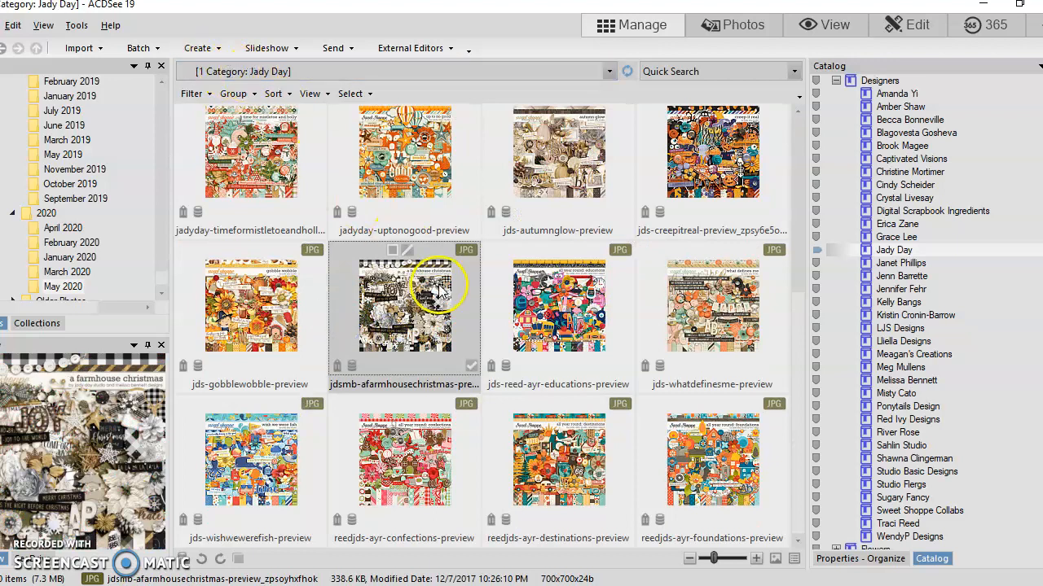
pyautogui.scroll(2, 407, 314)
# Step: Go from the jadyday-christmasjoys-preview image in the Jady Day category to its original file in the source folder
pyautogui.click(425, 320)
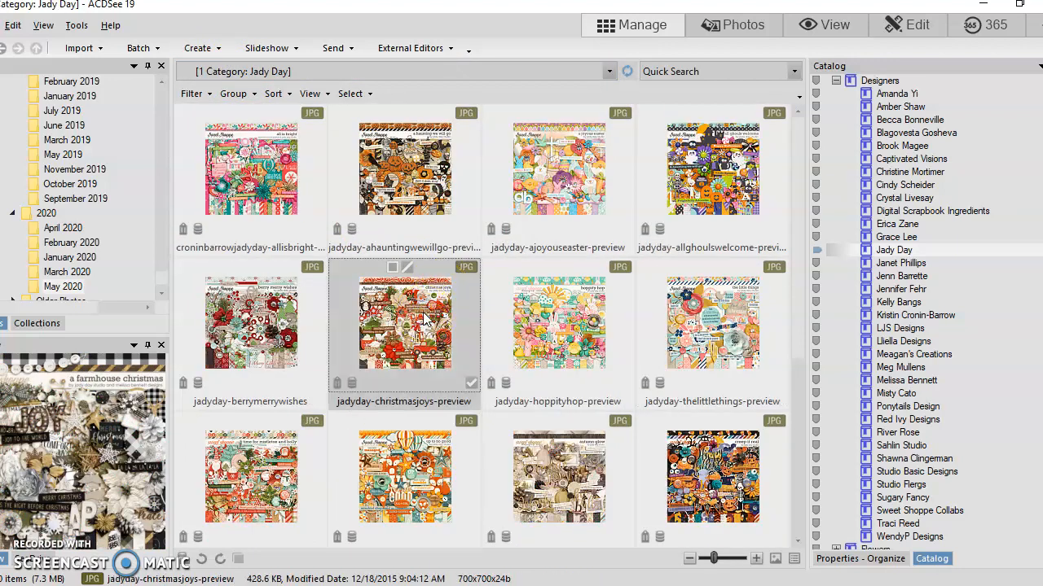
pyautogui.click(417, 334)
pyautogui.click(402, 326)
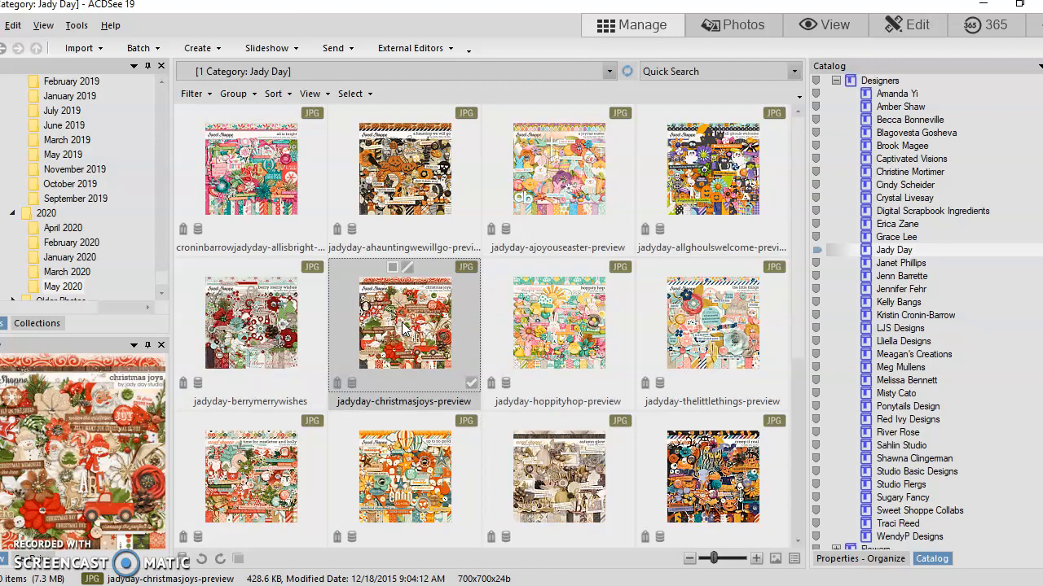
pyautogui.rightClick(402, 327)
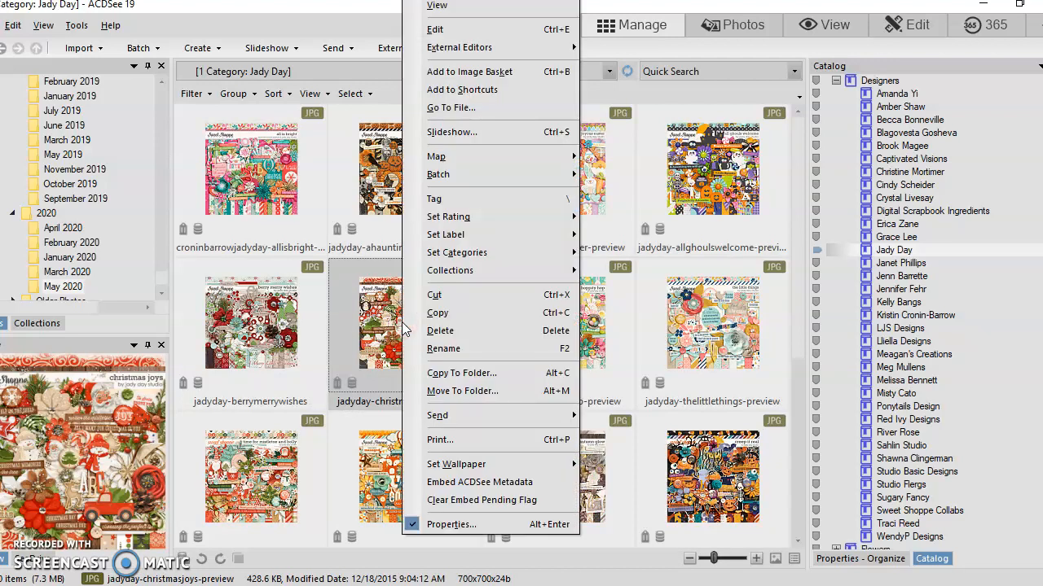
pyautogui.click(470, 108)
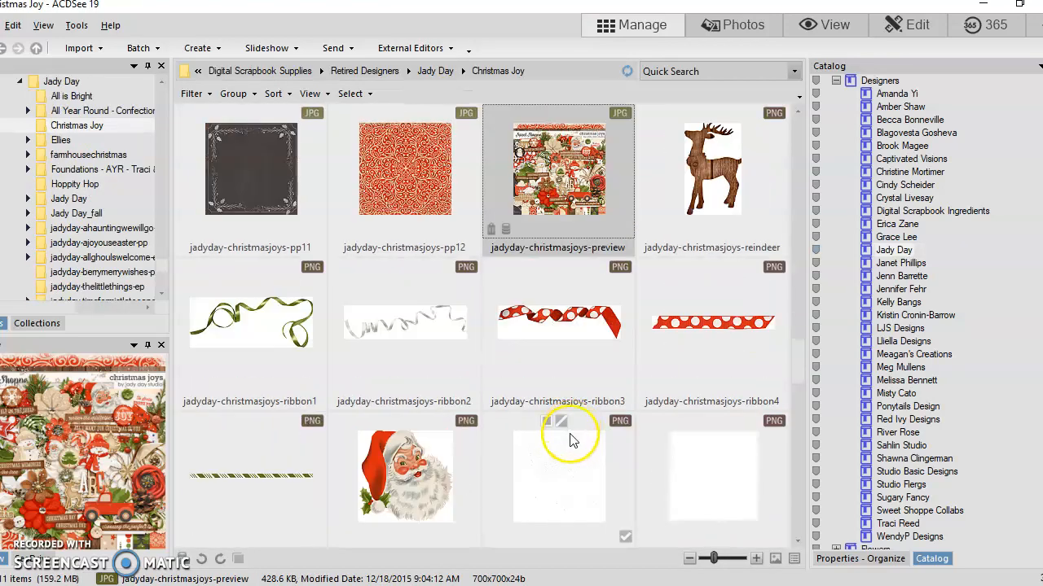
# Step: Look over the alphas, papers, ribbons and other elements stored in the Christmas Joy kit folder
pyautogui.scroll(10, 570, 435)
pyautogui.scroll(-1, 501, 319)
pyautogui.scroll(-12, 495, 352)
pyautogui.scroll(-6, 527, 419)
pyautogui.scroll(8, 528, 407)
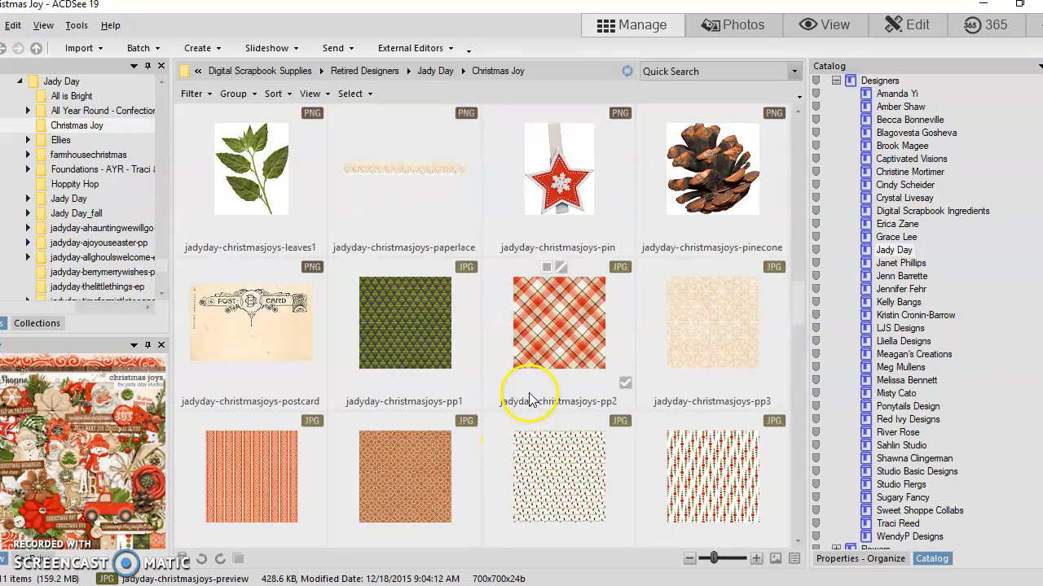
pyautogui.scroll(8, 537, 375)
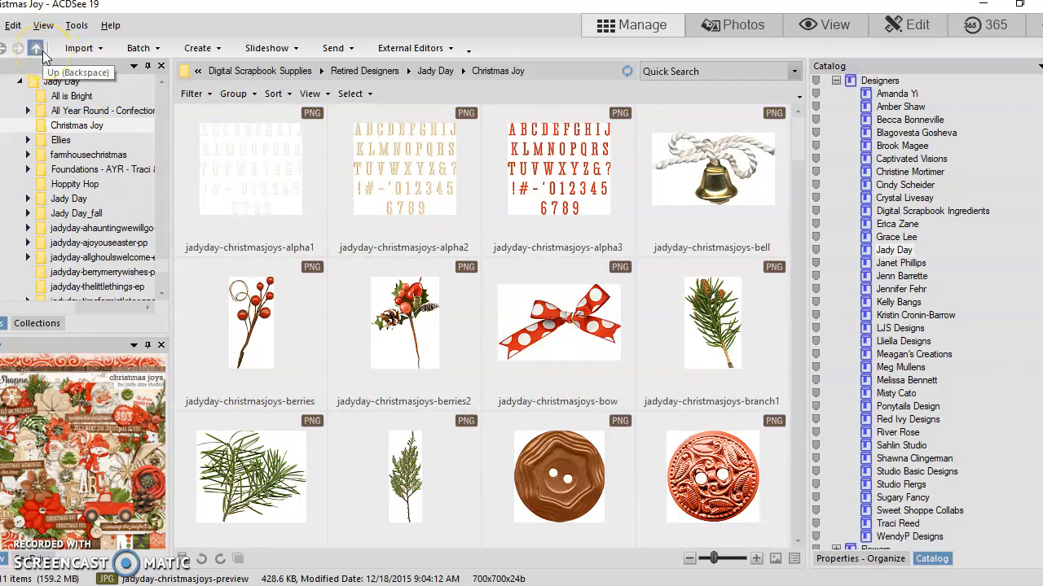
# Step: Move up to the parent Jady Day folder, reopen the Christmas Joy folder and look through its files
pyautogui.click(42, 50)
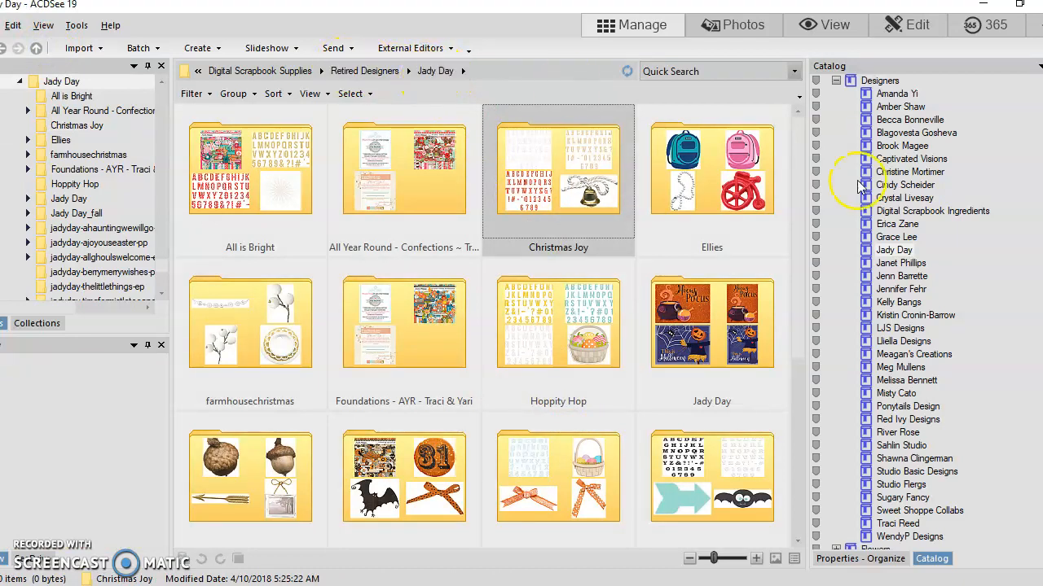
pyautogui.doubleClick(606, 195)
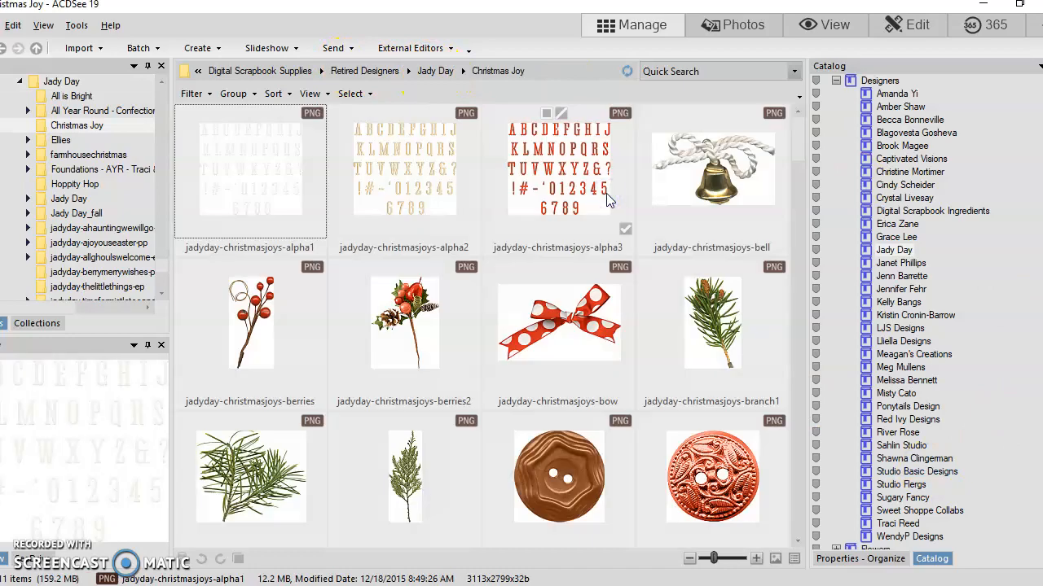
pyautogui.scroll(-10, 602, 294)
pyautogui.scroll(10, 576, 313)
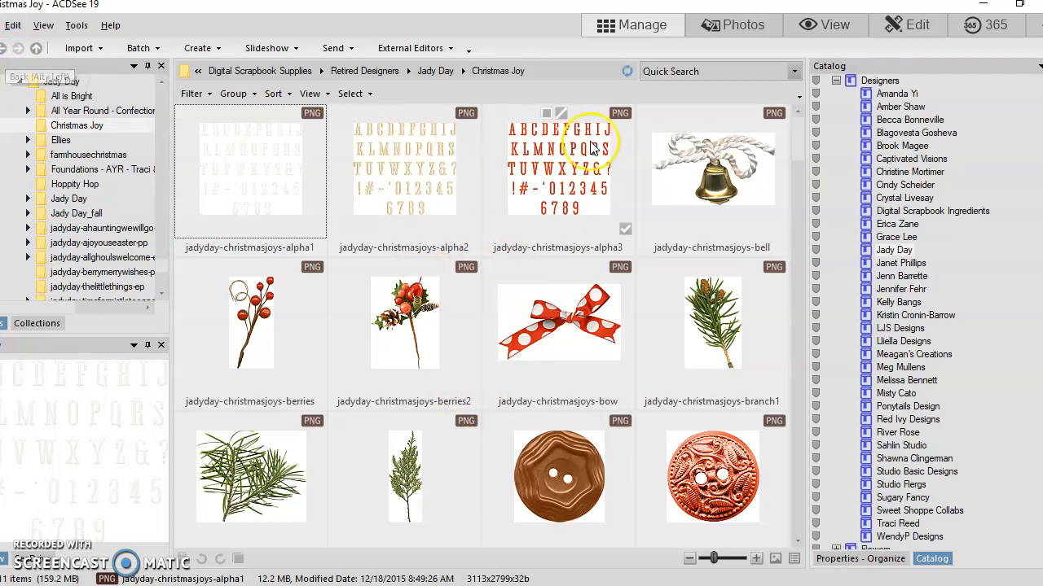
# Step: Display the photos of the birthday, Nailed It, Smores and Week 1 categories under May 2020 one after another
pyautogui.scroll(8, 949, 189)
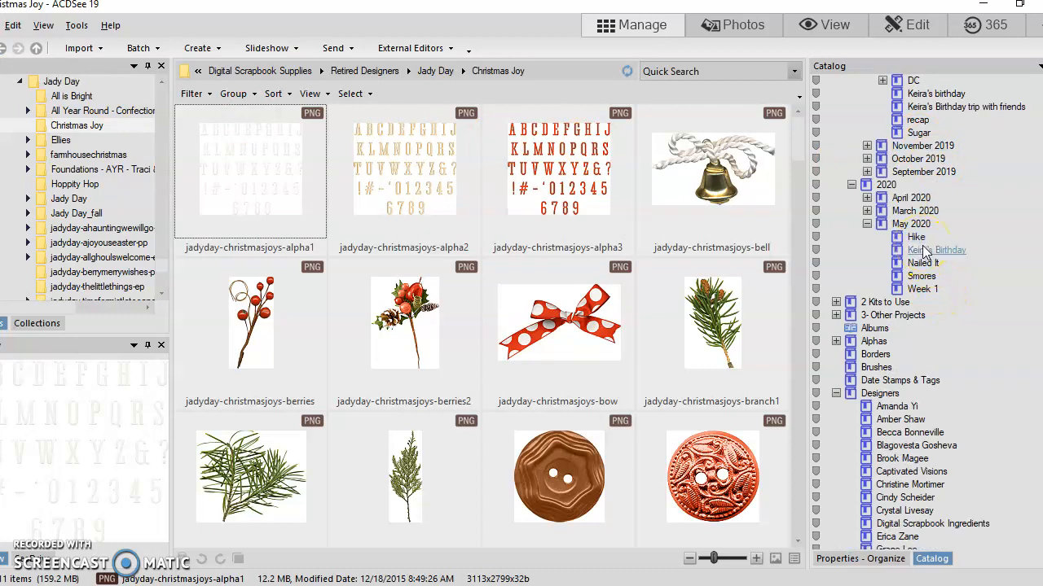
pyautogui.click(938, 250)
pyautogui.click(921, 263)
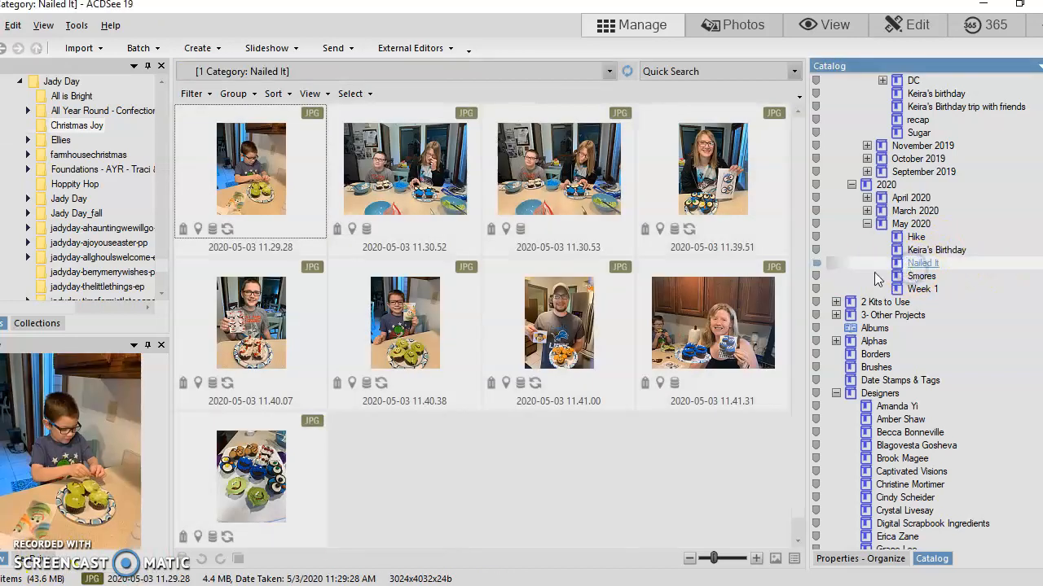
pyautogui.click(937, 278)
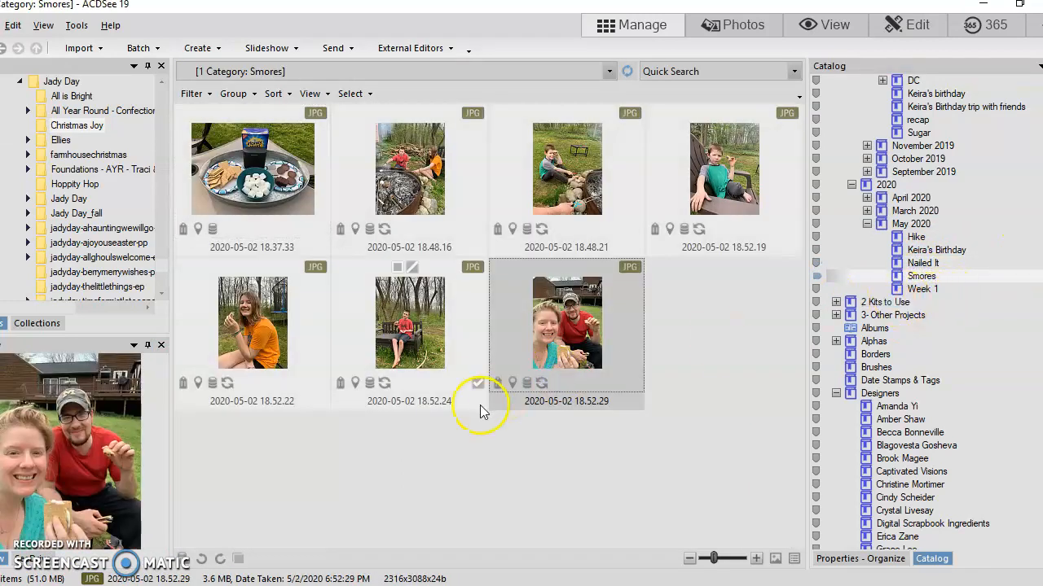
pyautogui.click(922, 289)
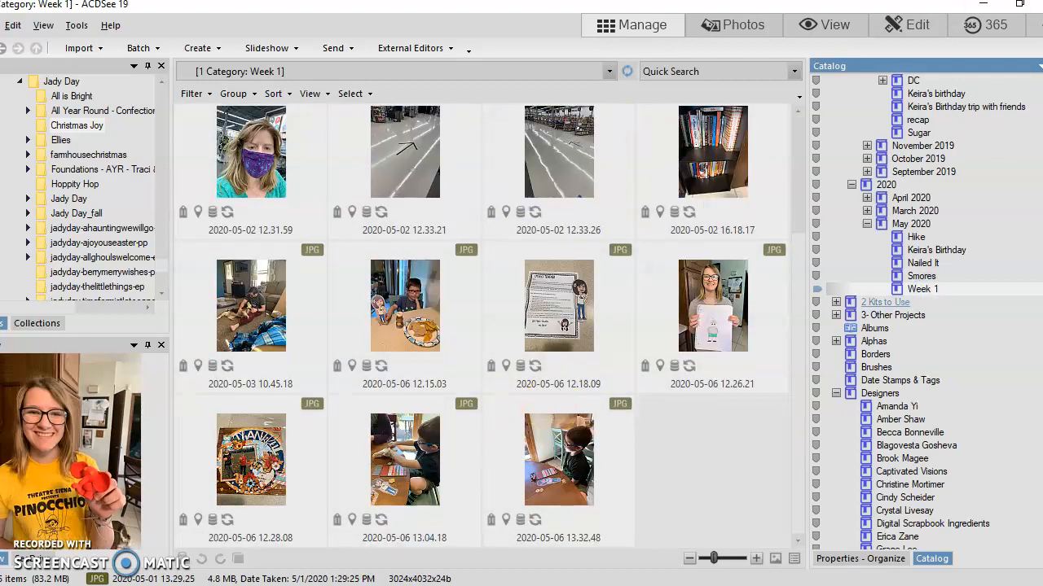